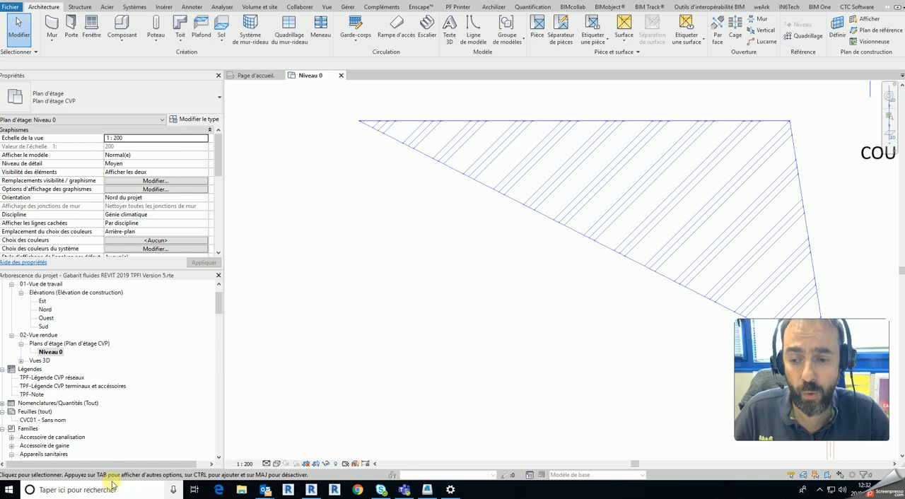
{"action": "left_click", "coordinate": [449, 490]}
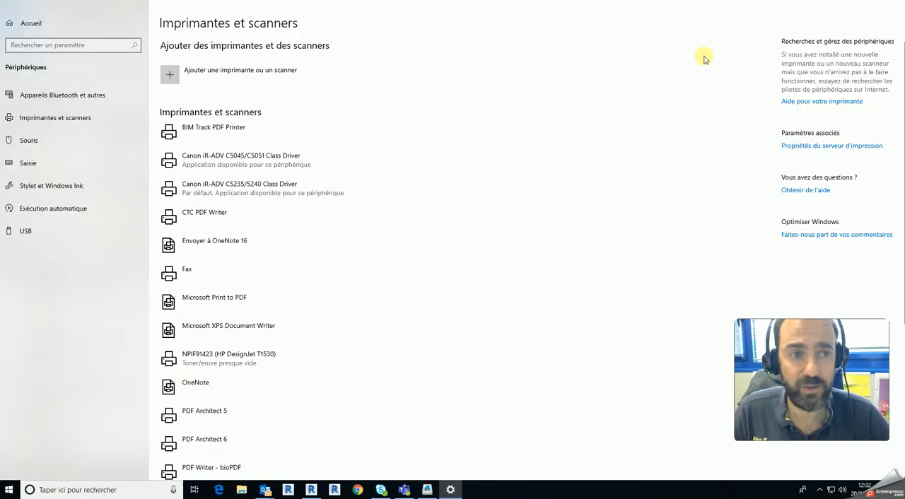
{"action": "left_click", "coordinate": [880, 3]}
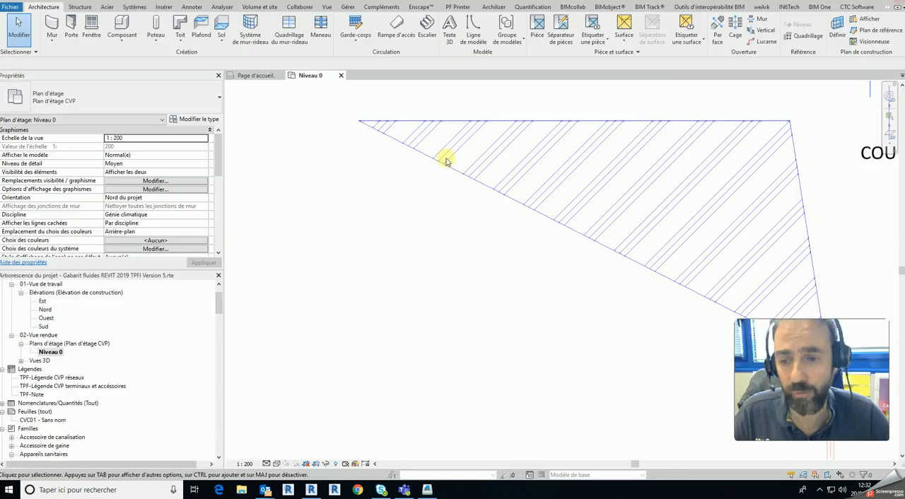
{"action": "left_click", "coordinate": [150, 489]}
{"action": "type", "text": "imp"}
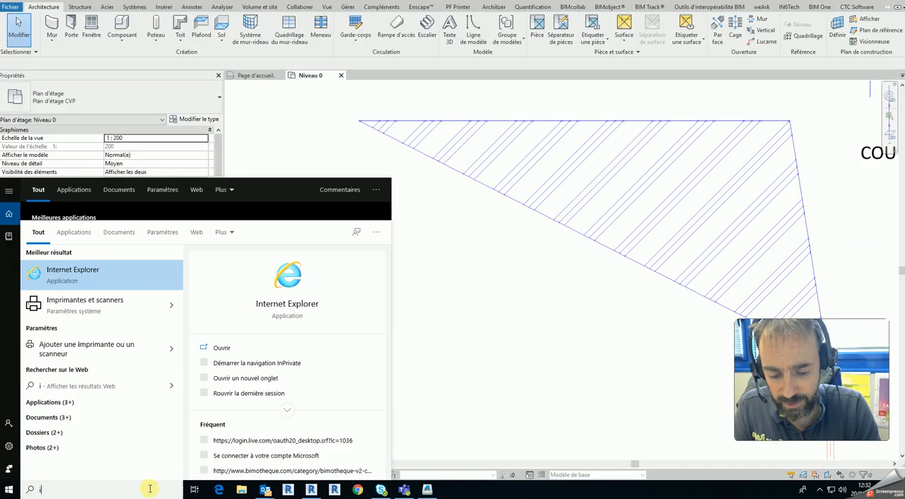
{"action": "left_click", "coordinate": [489, 349]}
- Open the Imprimantes et scanners page of the Windows settings and look through the installed printers
{"action": "left_click", "coordinate": [10, 491]}
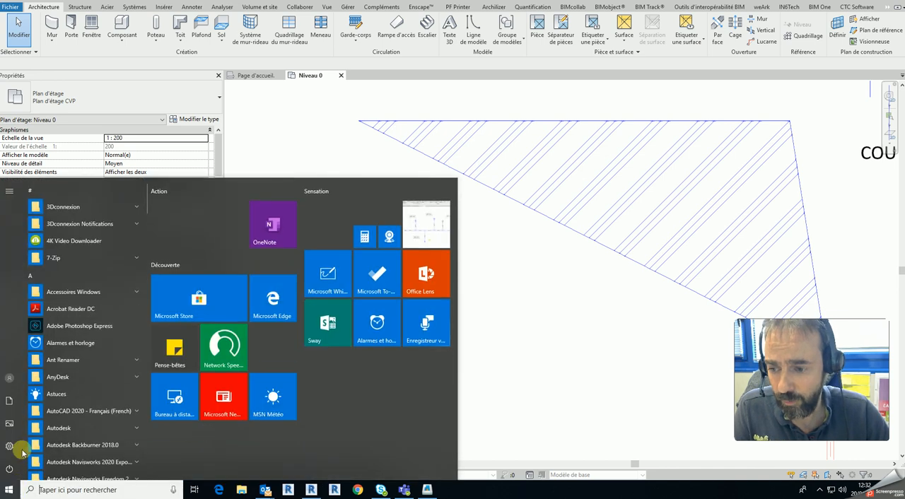
{"action": "left_click", "coordinate": [10, 447]}
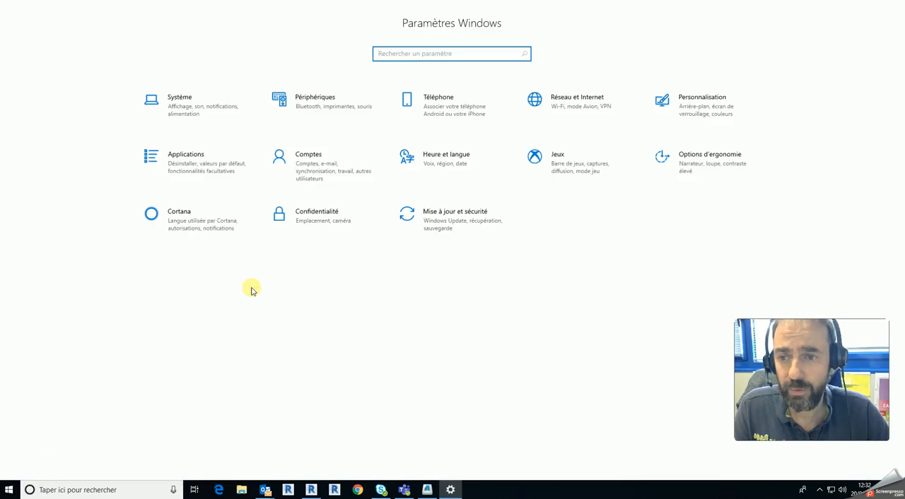
{"action": "left_click", "coordinate": [328, 106]}
{"action": "left_click", "coordinate": [55, 118]}
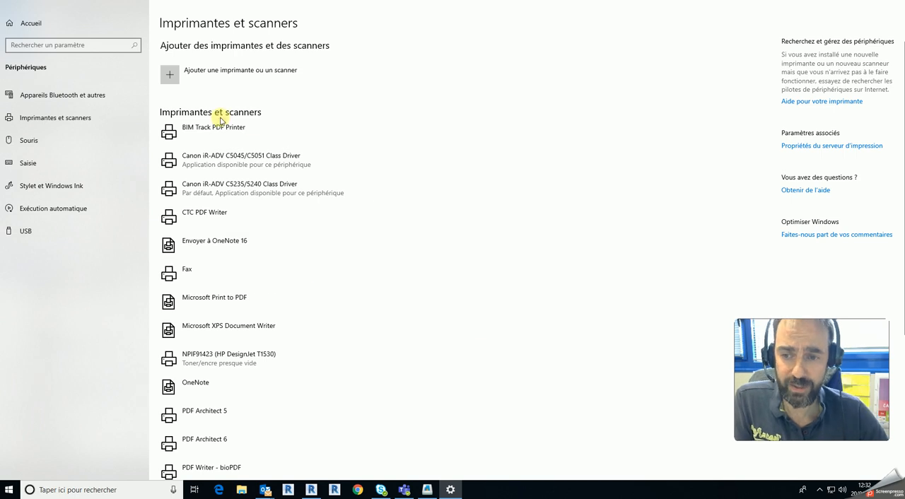
{"action": "scroll", "coordinate": [212, 347], "scroll_direction": "down", "scroll_amount": 3}
{"action": "scroll", "coordinate": [219, 344], "scroll_direction": "up", "scroll_amount": 3}
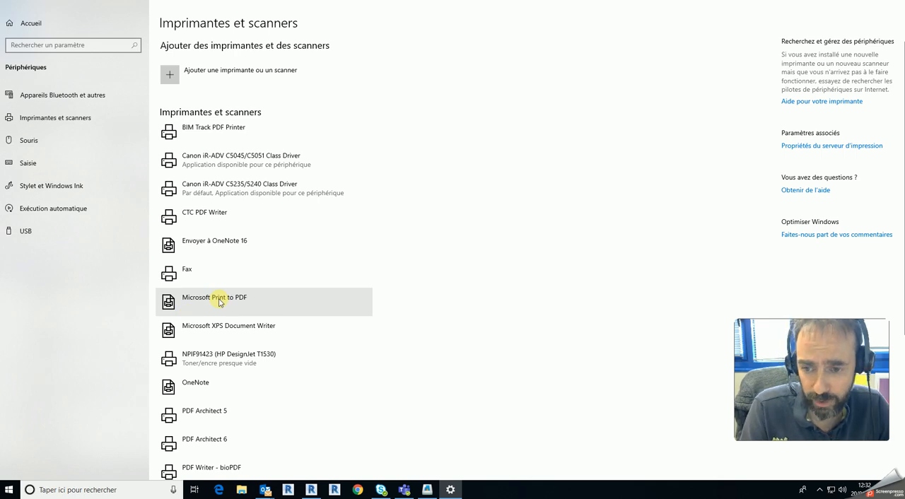
{"action": "scroll", "coordinate": [219, 302], "scroll_direction": "down", "scroll_amount": 3}
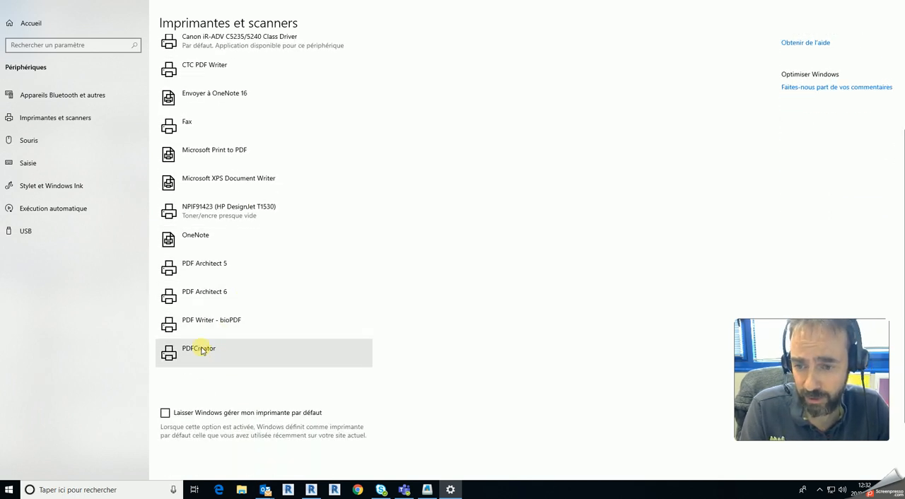
{"action": "scroll", "coordinate": [235, 336], "scroll_direction": "up", "scroll_amount": 1}
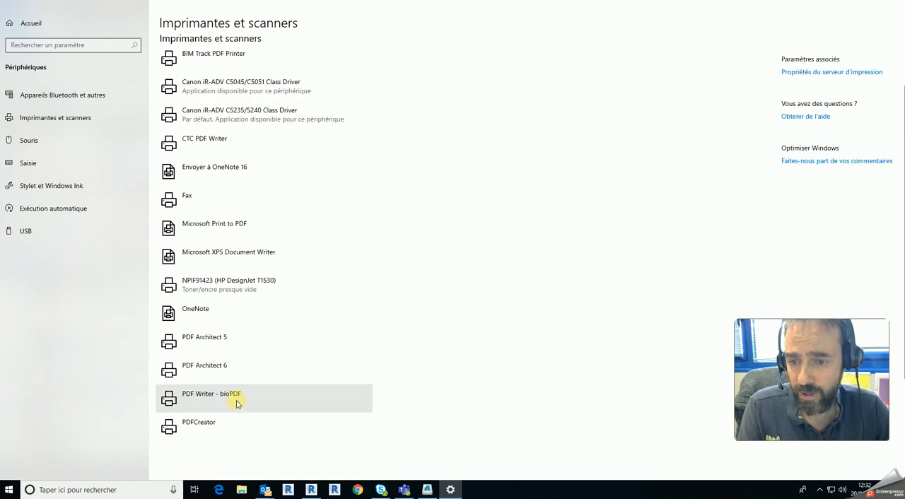
{"action": "scroll", "coordinate": [244, 393], "scroll_direction": "up", "scroll_amount": 2}
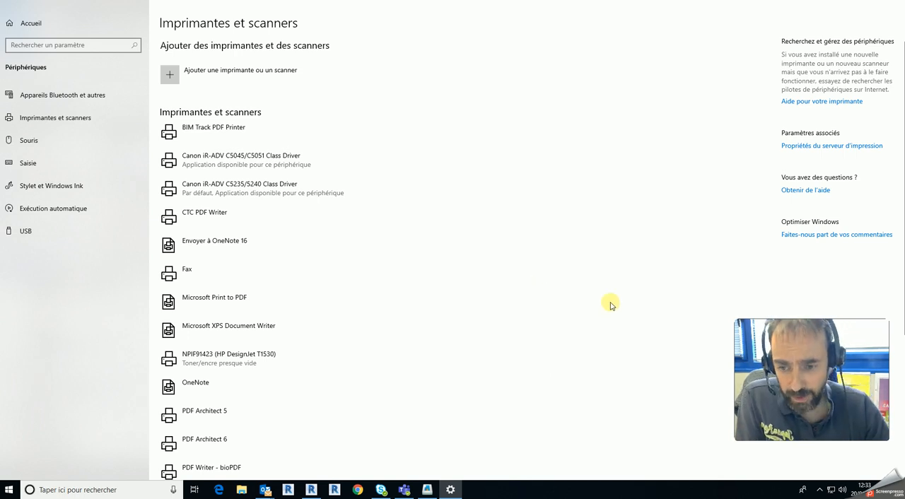
- Open the printer properties of PDFCreator from the list of installed printers
{"action": "scroll", "coordinate": [615, 302], "scroll_direction": "down", "scroll_amount": 3}
{"action": "left_click", "coordinate": [199, 355]}
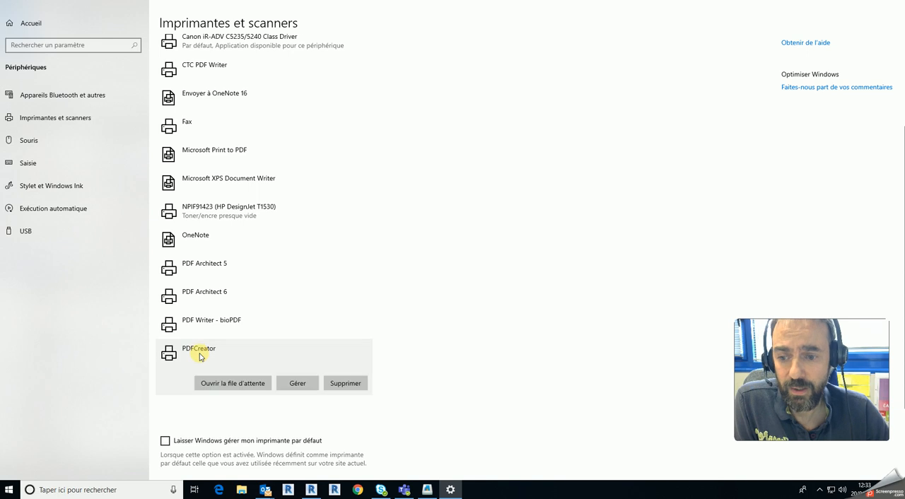
{"action": "left_click", "coordinate": [300, 383]}
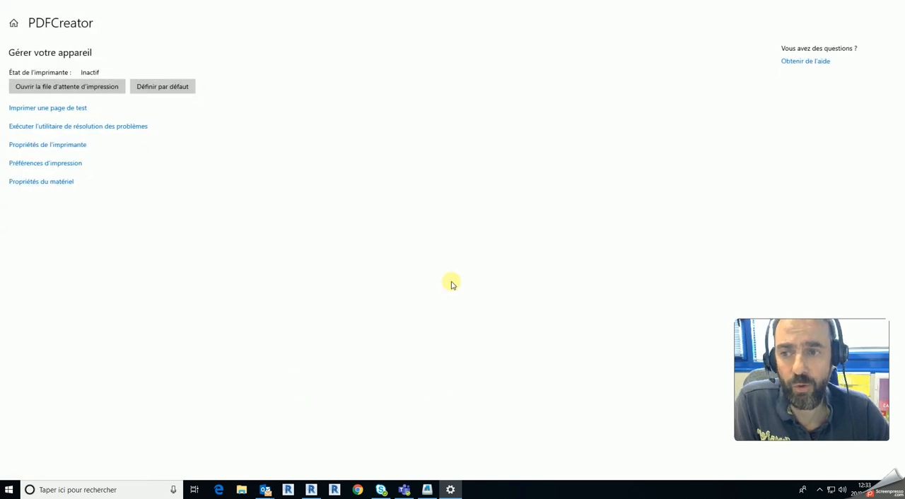
{"action": "left_click", "coordinate": [61, 145]}
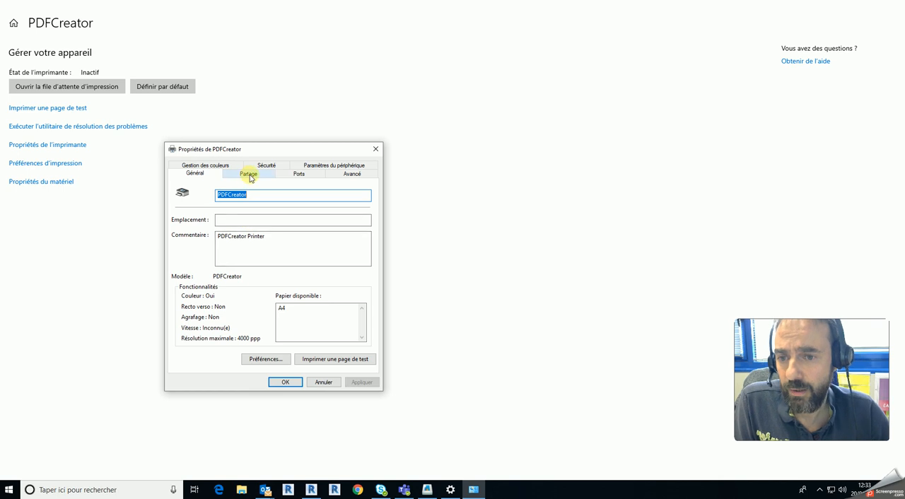
- Review PDFCreator's sharing, port, advanced and device settings, and check the available paper in its general properties
{"action": "left_click", "coordinate": [249, 175]}
{"action": "left_click", "coordinate": [299, 174]}
{"action": "left_click", "coordinate": [350, 174]}
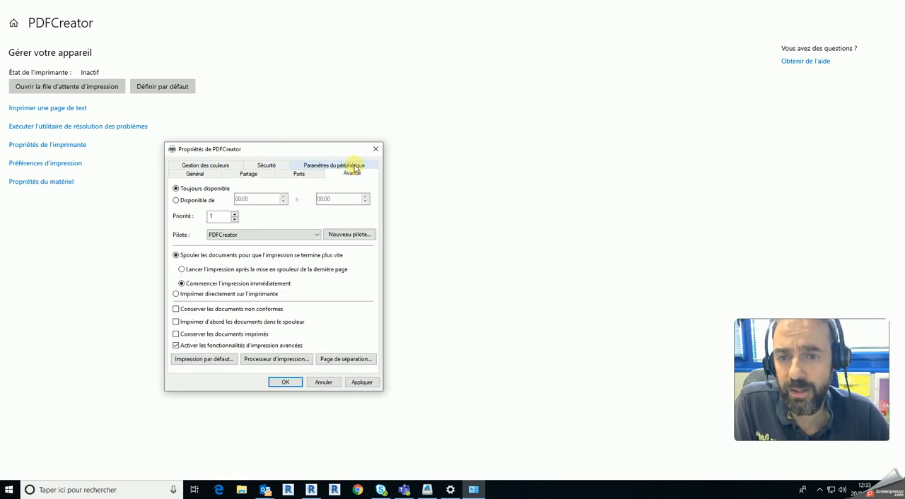
{"action": "left_click", "coordinate": [354, 167]}
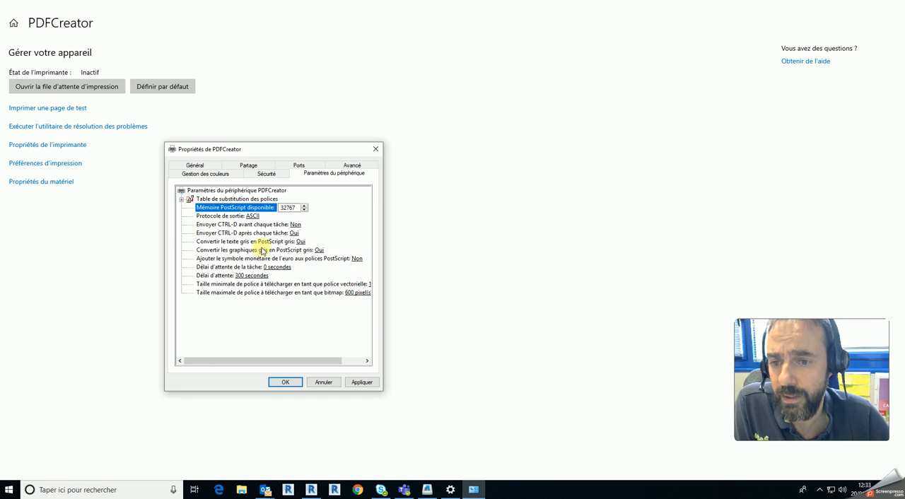
{"action": "left_click", "coordinate": [195, 167]}
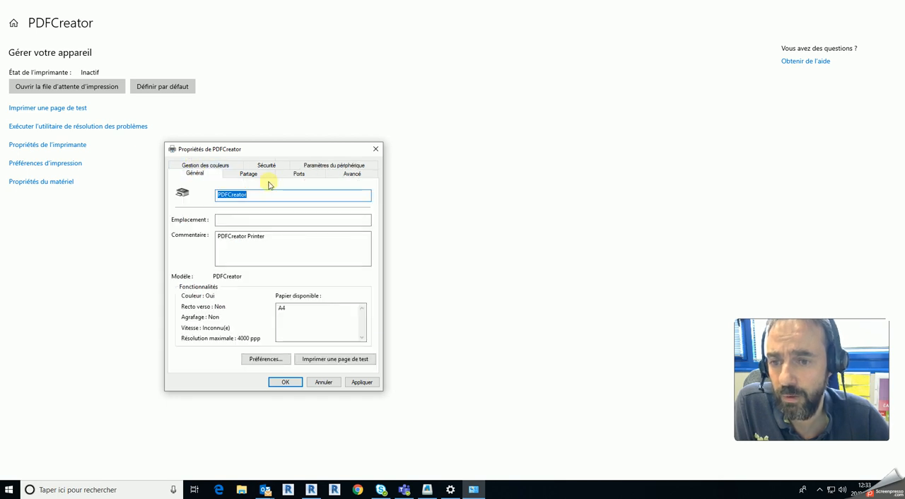
{"action": "left_click", "coordinate": [329, 316]}
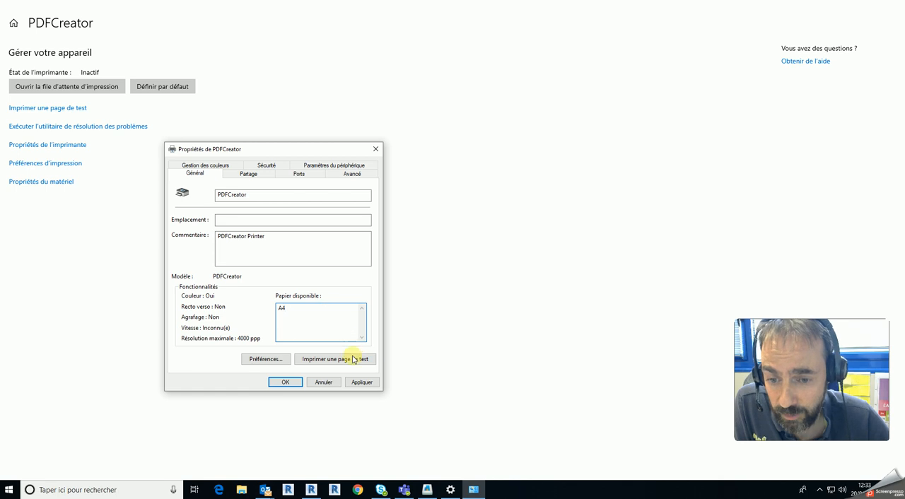
- Examine the paper formats offered in PDFCreator's advanced printing preferences, and cancel out of the options without changing them
{"action": "left_click", "coordinate": [265, 359]}
{"action": "left_click_drag", "start_coordinate": [406, 259], "coordinate": [396, 172]}
{"action": "left_click", "coordinate": [484, 362]}
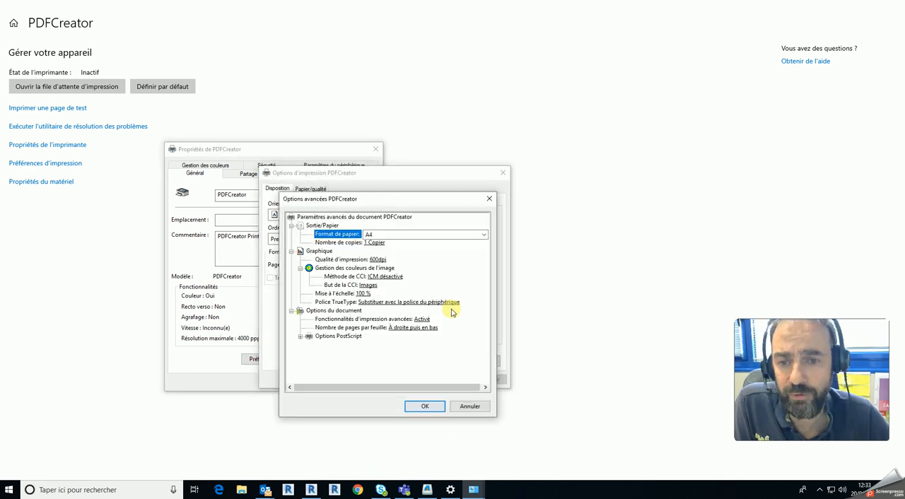
{"action": "left_click", "coordinate": [482, 235]}
{"action": "scroll", "coordinate": [473, 263], "scroll_direction": "up", "scroll_amount": 1}
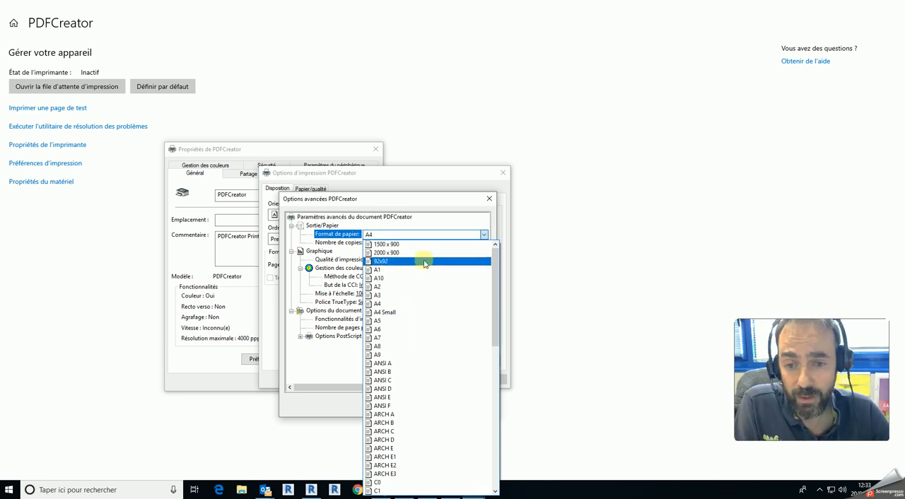
{"action": "left_click", "coordinate": [348, 363]}
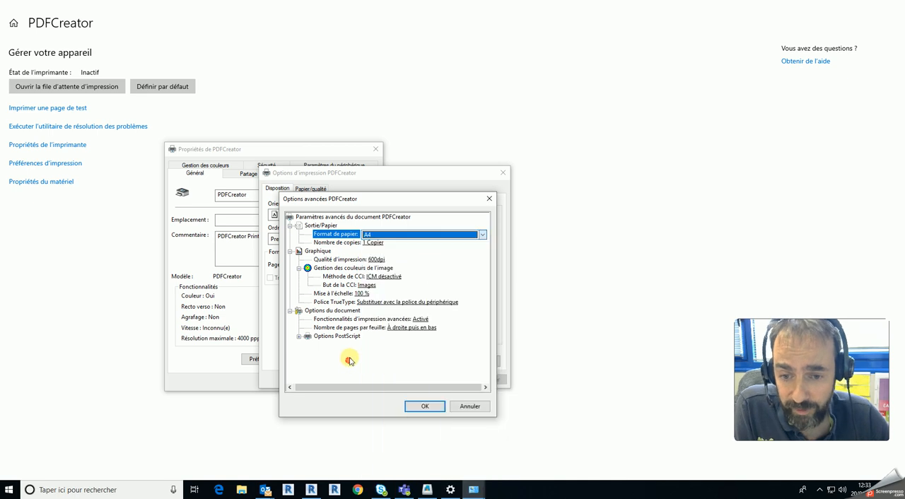
{"action": "left_click", "coordinate": [469, 405]}
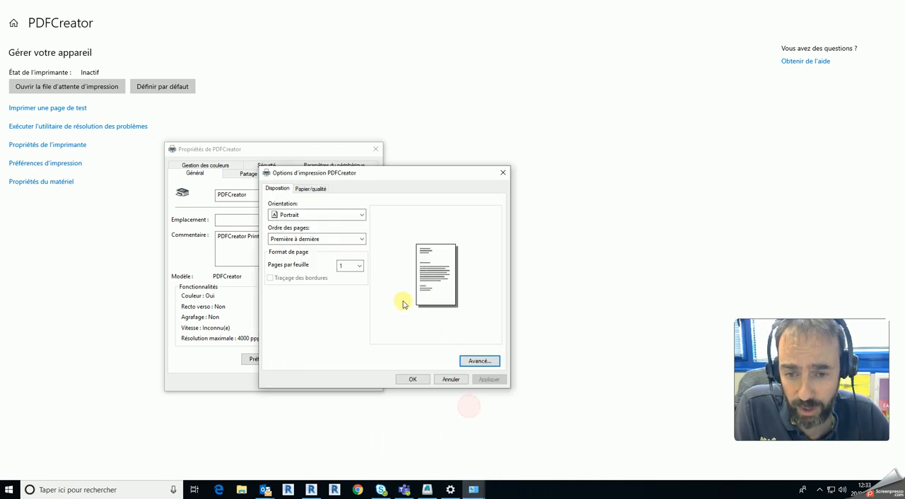
{"action": "left_click", "coordinate": [451, 380]}
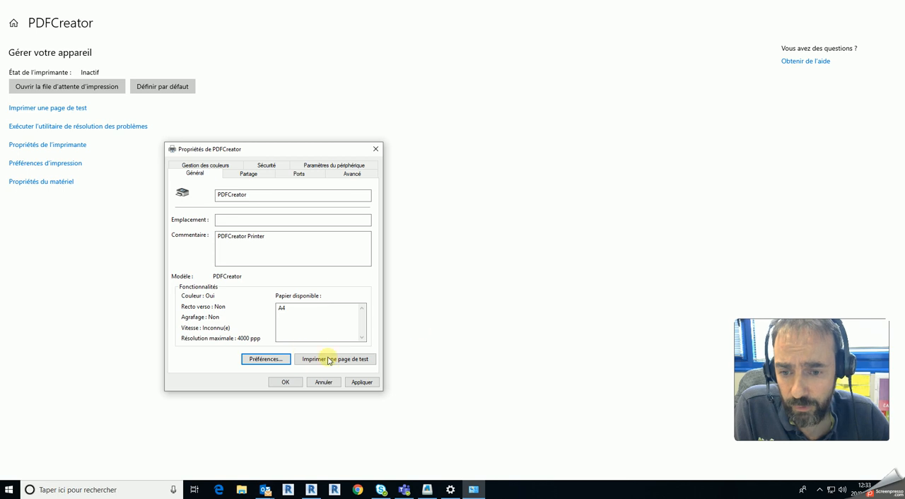
- Check PDFCreator's advanced options and device parameters once more, and close the properties without saving
{"action": "left_click", "coordinate": [352, 173]}
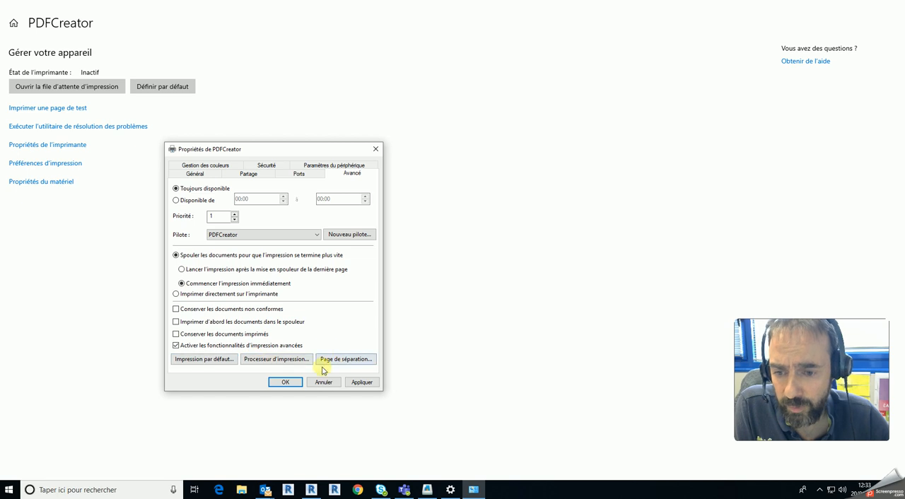
{"action": "left_click", "coordinate": [345, 165]}
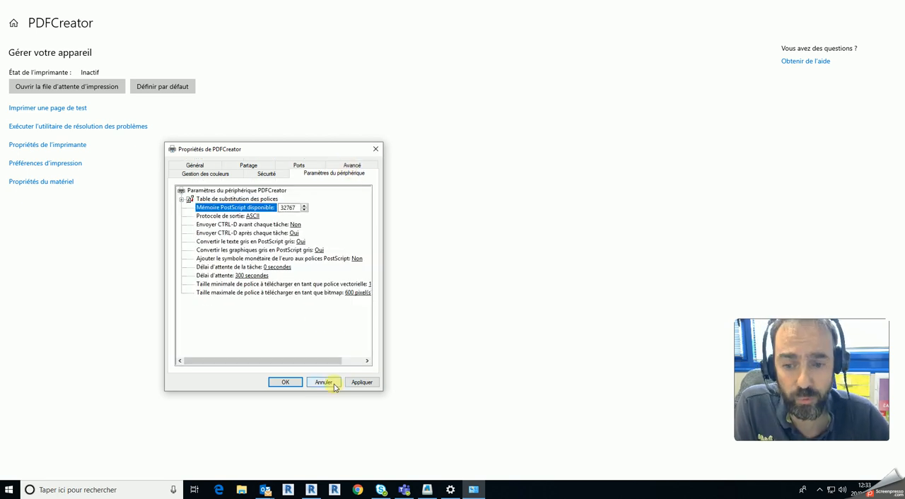
{"action": "left_click", "coordinate": [323, 382]}
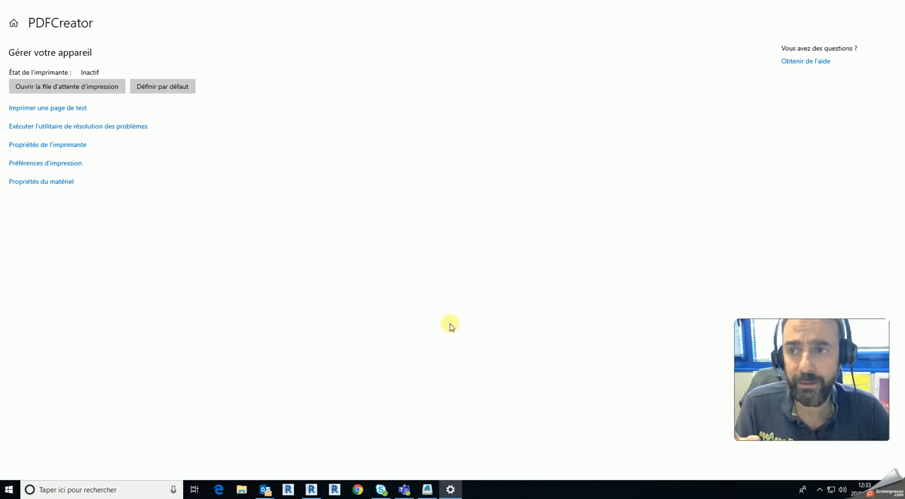
- Take the Paramètres window out of full screen and widen it across most of the Revit window
{"action": "left_click_drag", "start_coordinate": [62, 6], "coordinate": [111, 23]}
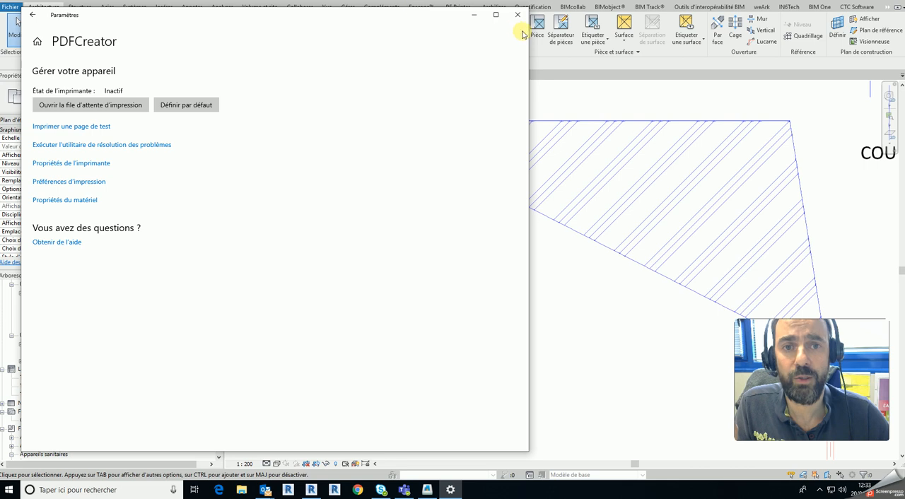
{"action": "left_click_drag", "start_coordinate": [530, 33], "coordinate": [846, 40]}
{"action": "left_click_drag", "start_coordinate": [790, 41], "coordinate": [863, 43]}
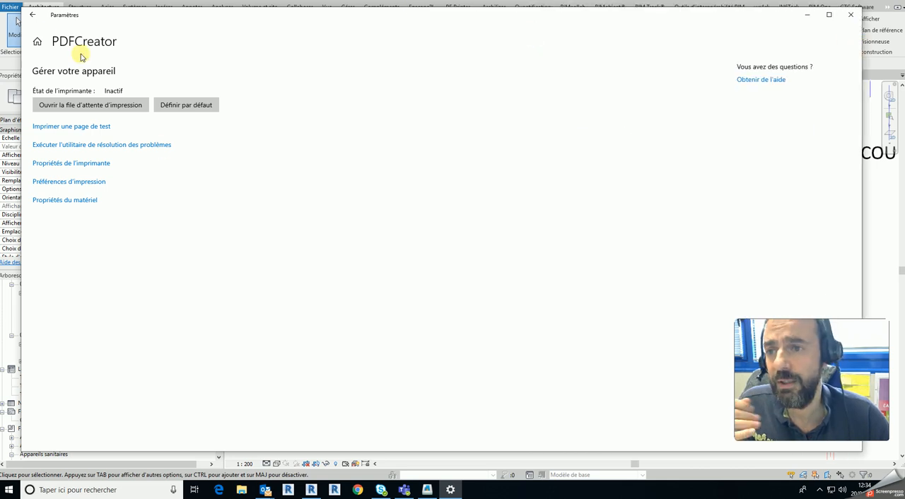
- Return to the list of printers and scanners and select PDFCreator to show its management options
{"action": "left_click", "coordinate": [31, 14]}
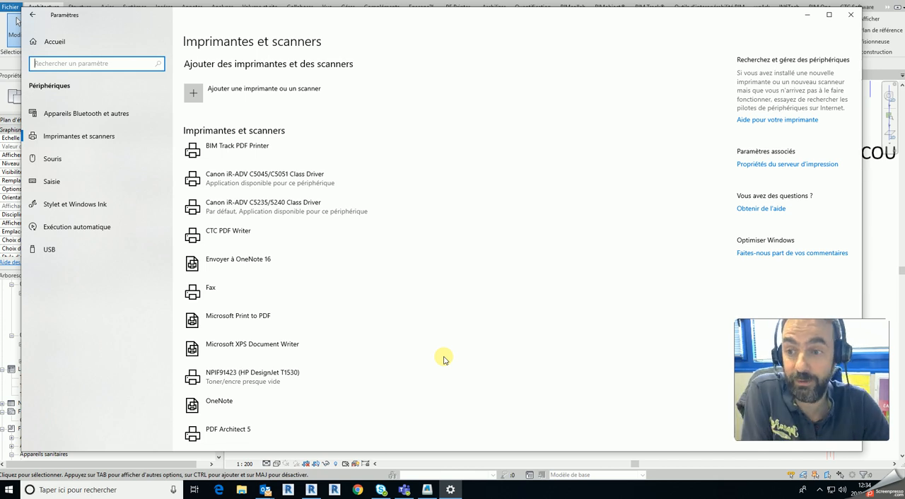
{"action": "scroll", "coordinate": [493, 311], "scroll_direction": "down", "scroll_amount": 4}
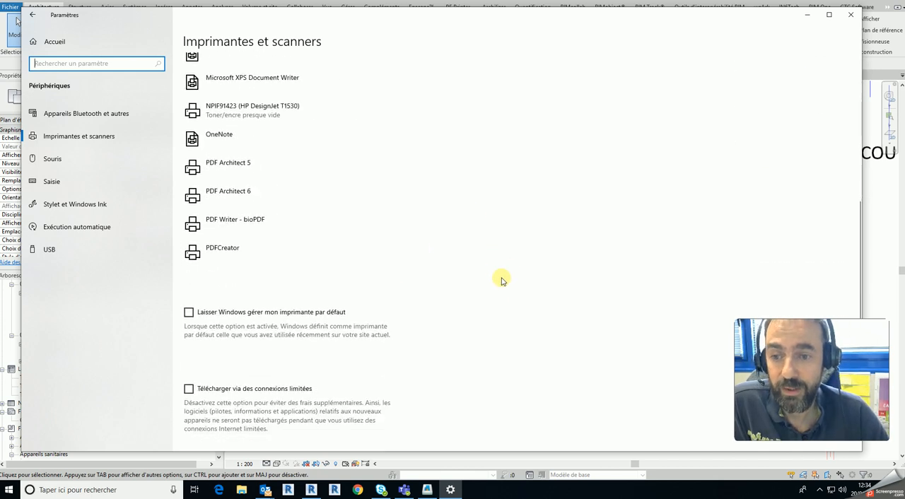
{"action": "left_click", "coordinate": [239, 253]}
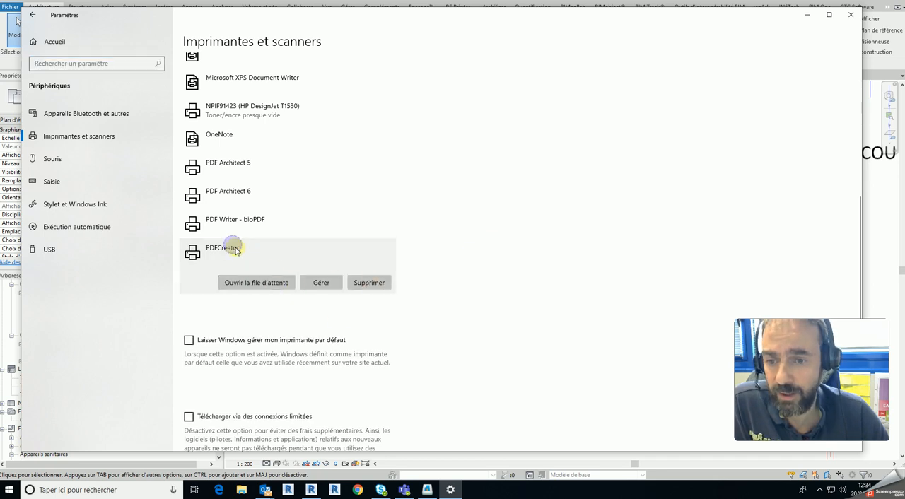
{"action": "scroll", "coordinate": [430, 297], "scroll_direction": "up", "scroll_amount": 5}
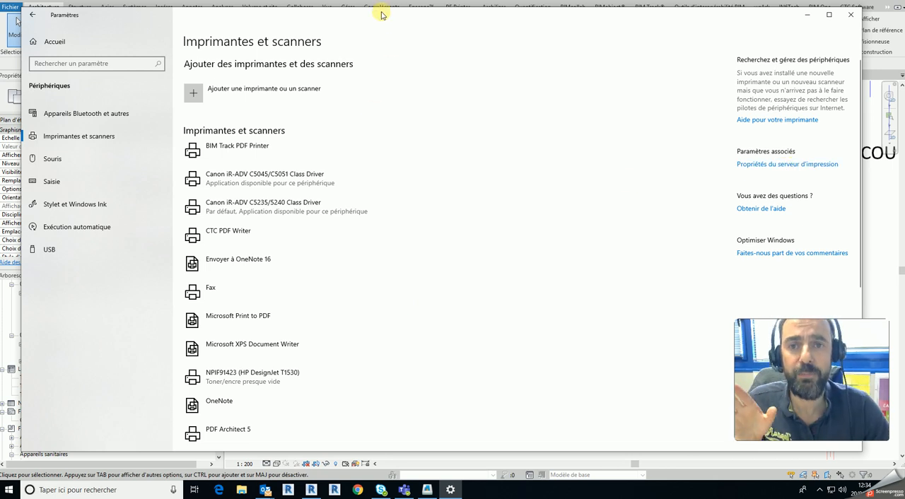
- Search Windows for "control" and open the Panneau de configuration
{"action": "left_click", "coordinate": [141, 488]}
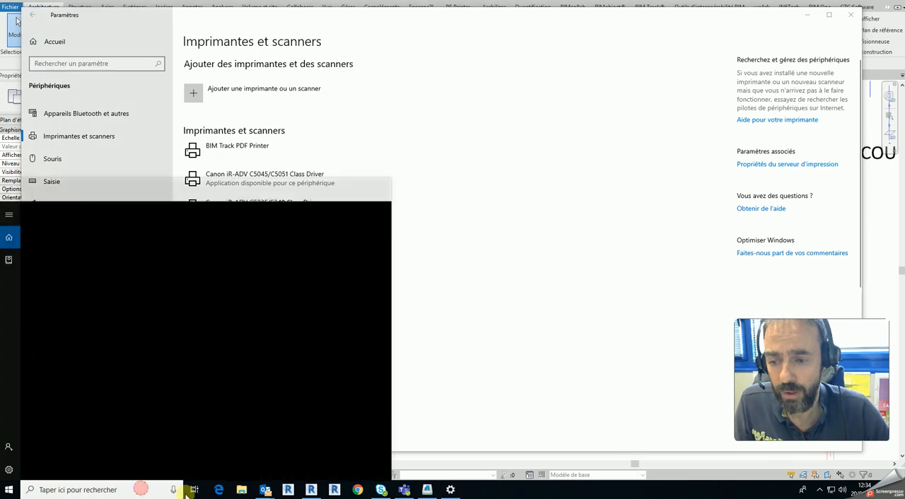
{"action": "type", "text": "pa"}
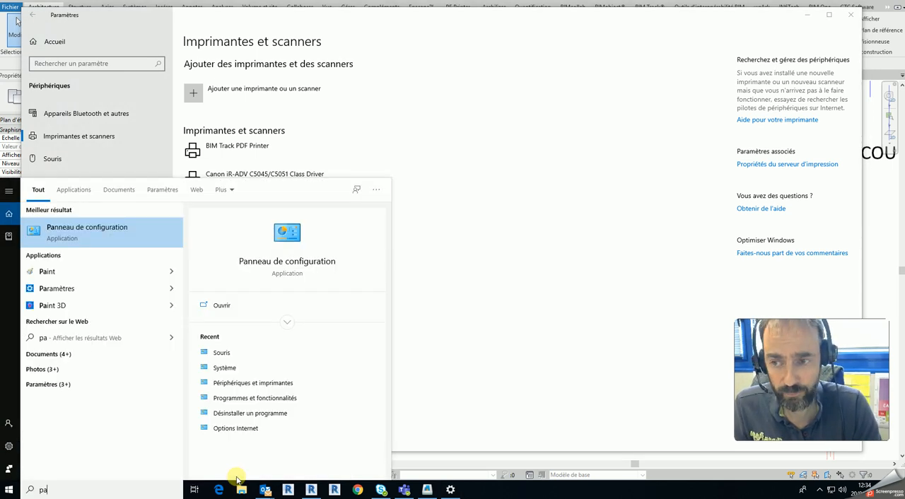
{"action": "key", "text": "BackSpace"}
{"action": "key", "text": "BackSpace"}
{"action": "type", "text": "control"}
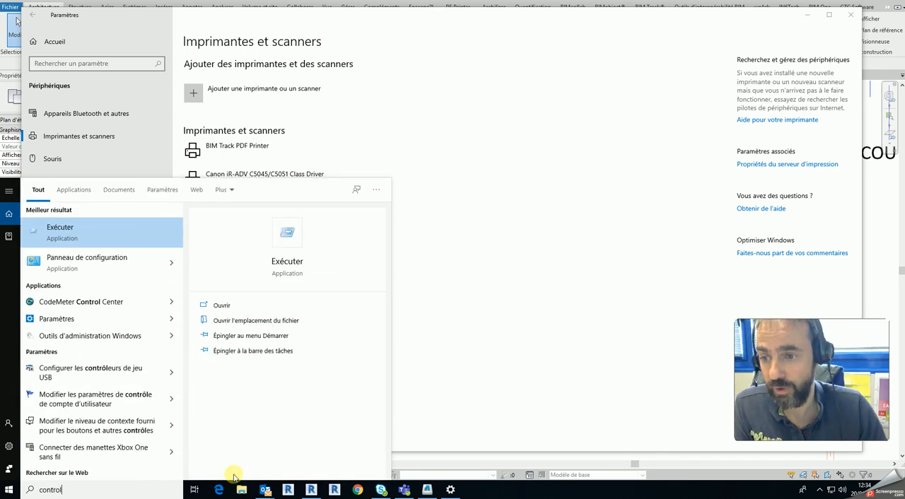
{"action": "left_click", "coordinate": [104, 263]}
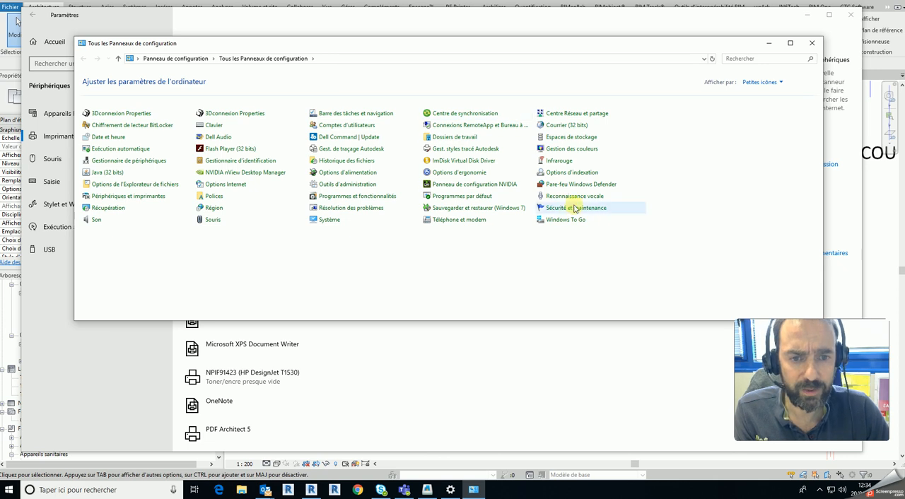
- Open Périphériques et imprimantes from the Panneau de configuration
{"action": "left_click", "coordinate": [124, 161]}
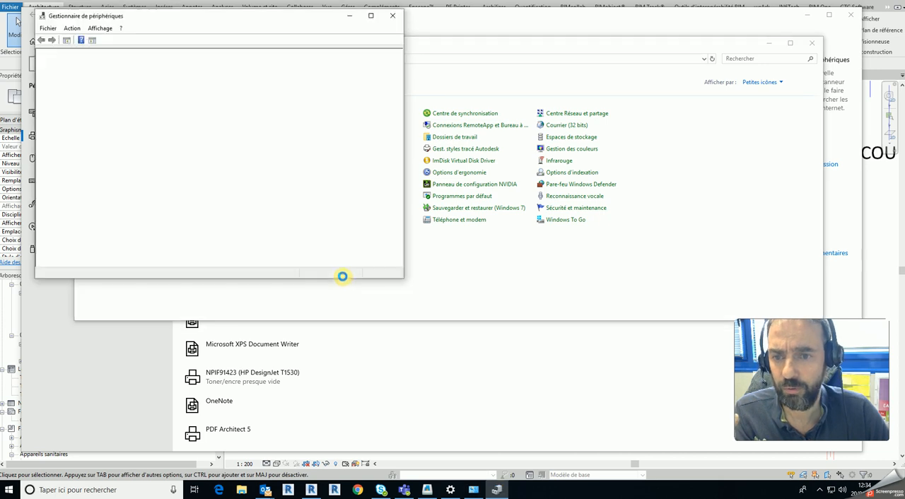
{"action": "left_click", "coordinate": [391, 16]}
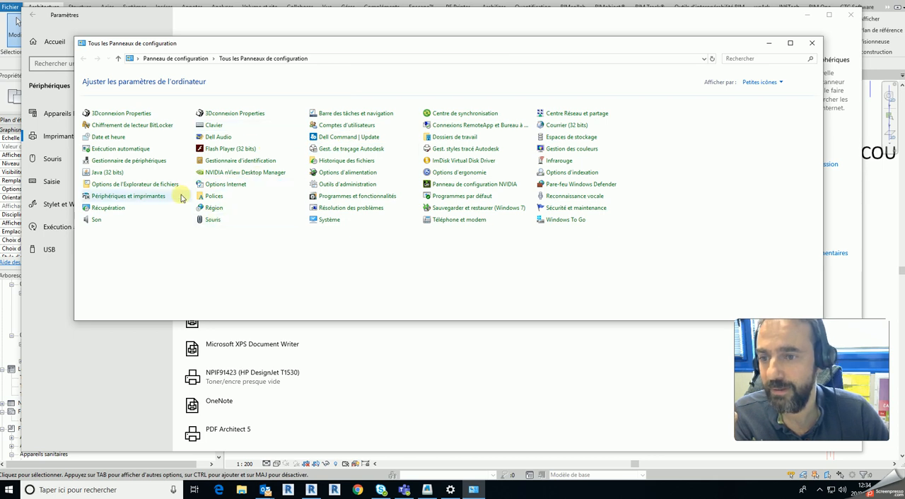
{"action": "left_click", "coordinate": [145, 197]}
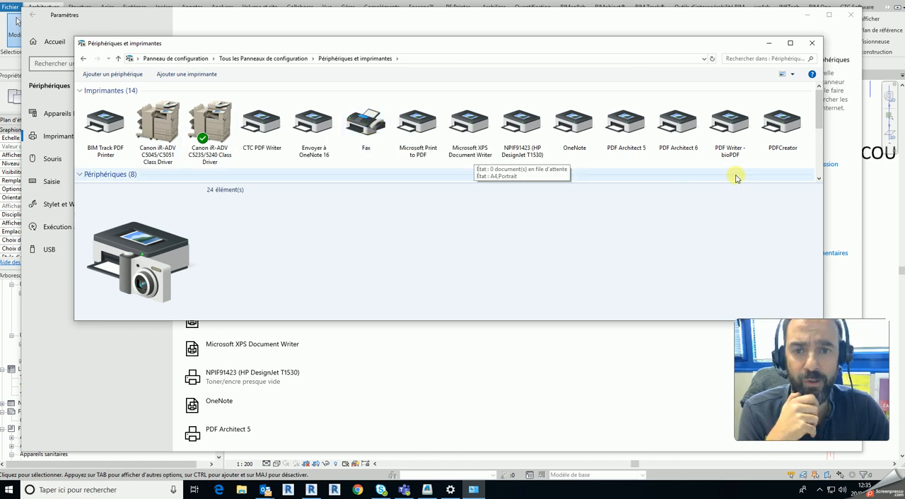
- Look through the printers, select PDFCreator and review the commands offered for it
{"action": "left_click", "coordinate": [571, 173]}
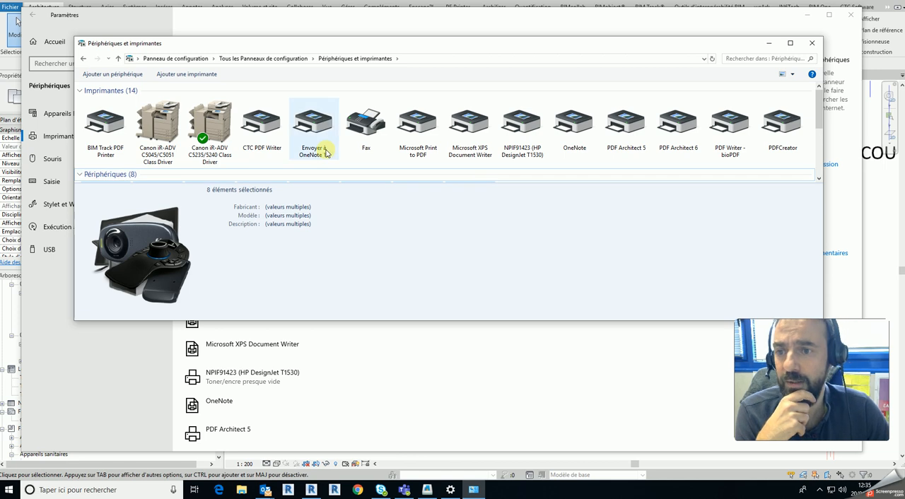
{"action": "scroll", "coordinate": [326, 152], "scroll_direction": "down", "scroll_amount": 3}
{"action": "scroll", "coordinate": [615, 151], "scroll_direction": "up", "scroll_amount": 3}
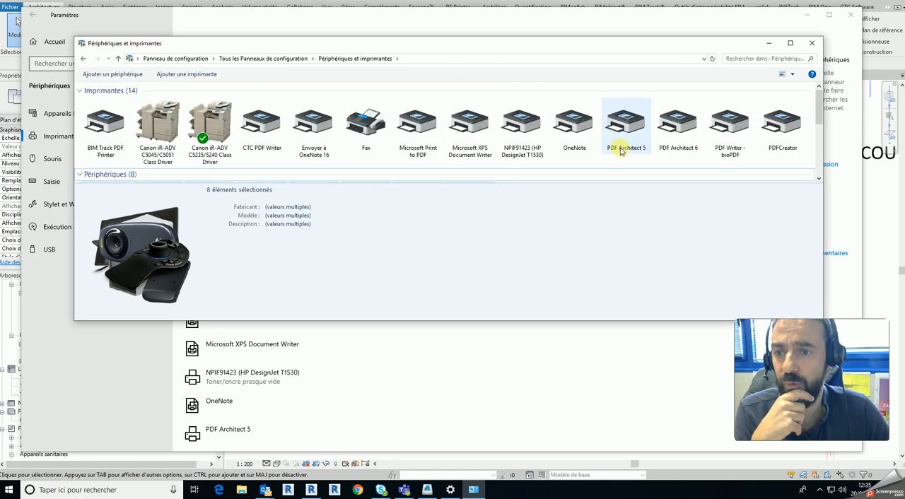
{"action": "left_click", "coordinate": [781, 133]}
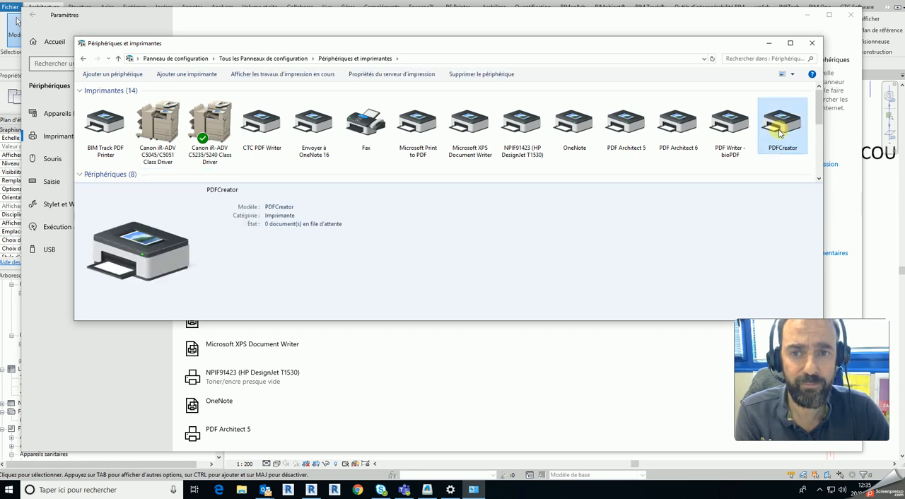
{"action": "right_click", "coordinate": [783, 126]}
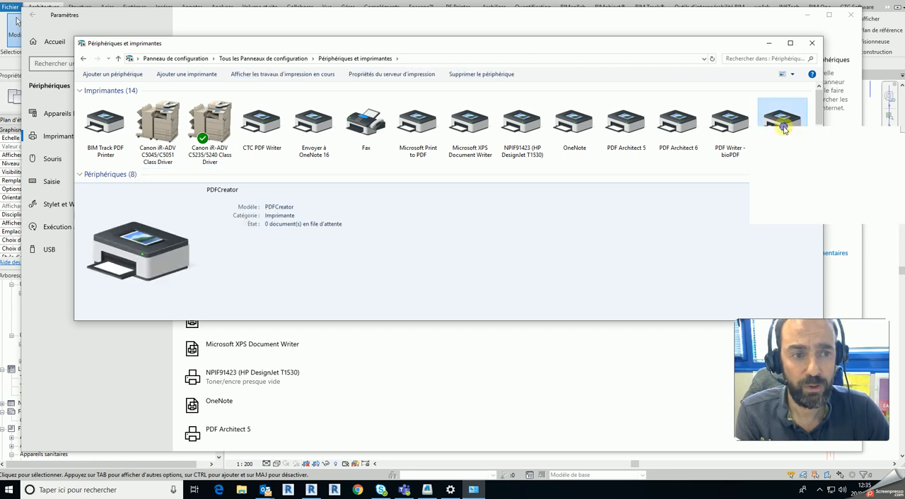
{"action": "left_click", "coordinate": [746, 229]}
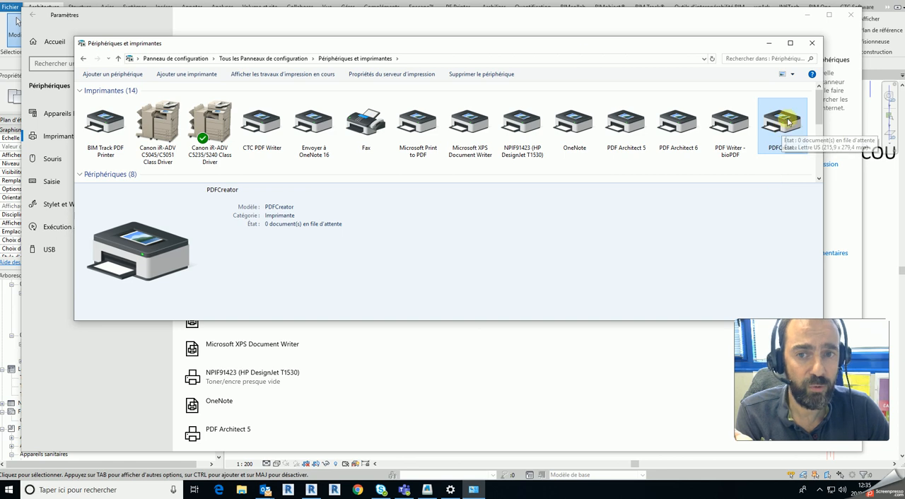
- Check the print server's forms from Périphériques et imprimantes, and close the properties and the Panneau de configuration window
{"action": "left_click_drag", "start_coordinate": [414, 40], "coordinate": [290, 120]}
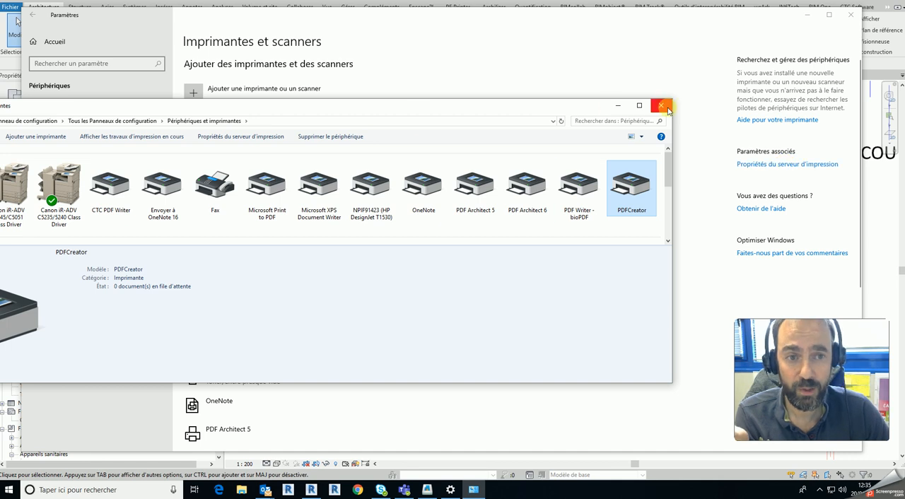
{"action": "left_click", "coordinate": [241, 137]}
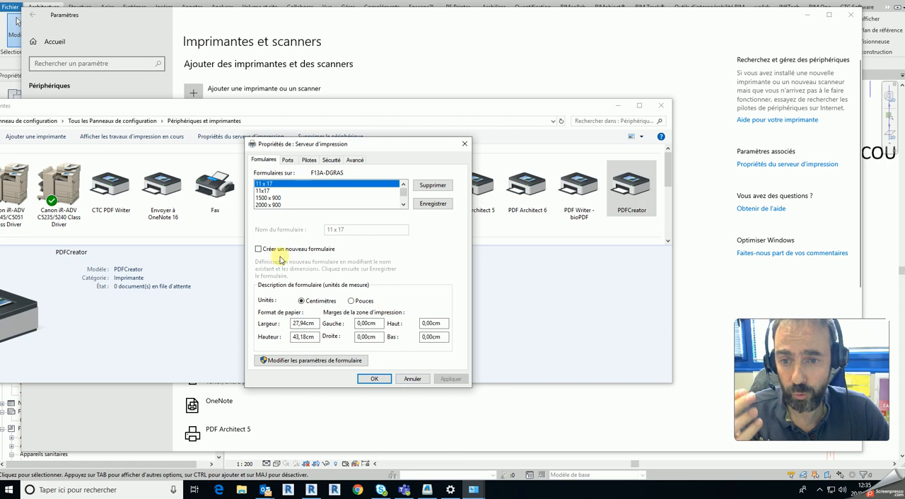
{"action": "left_click", "coordinate": [463, 145]}
{"action": "left_click", "coordinate": [660, 105]}
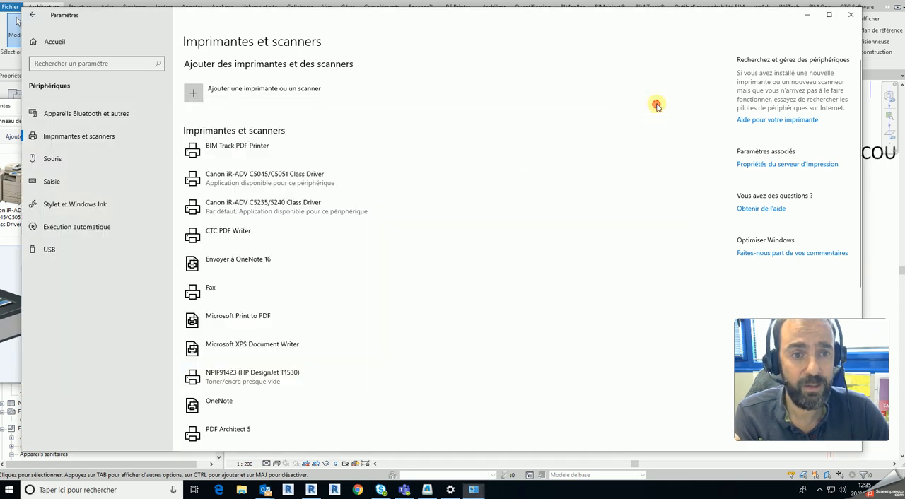
- Open the print server properties from Imprimantes et scanners in Paramètres and move the dialog to the middle of the screen
{"action": "scroll", "coordinate": [273, 403], "scroll_direction": "down", "scroll_amount": 5}
{"action": "left_click", "coordinate": [216, 269]}
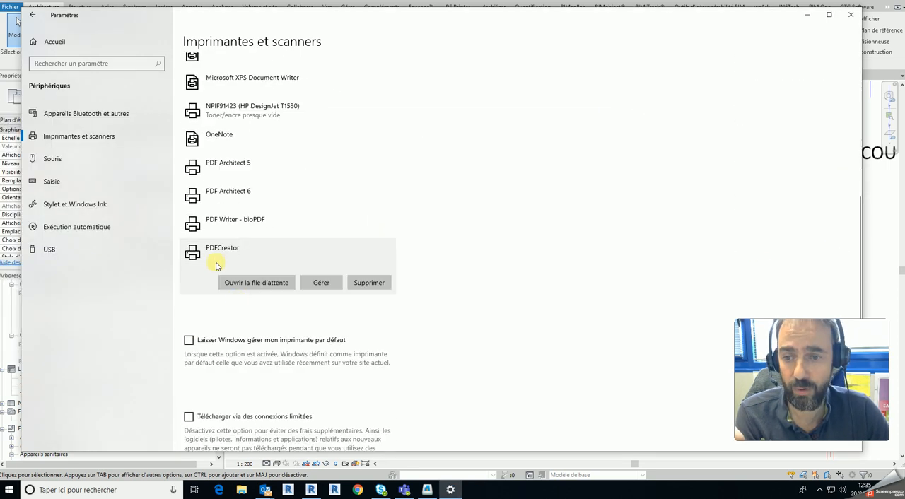
{"action": "scroll", "coordinate": [221, 273], "scroll_direction": "up", "scroll_amount": 2}
{"action": "scroll", "coordinate": [319, 385], "scroll_direction": "up", "scroll_amount": 4}
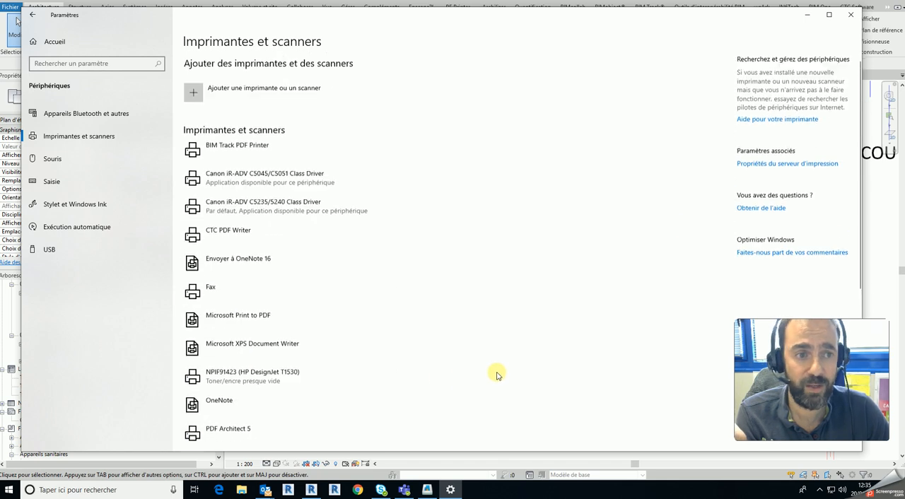
{"action": "left_click", "coordinate": [774, 166]}
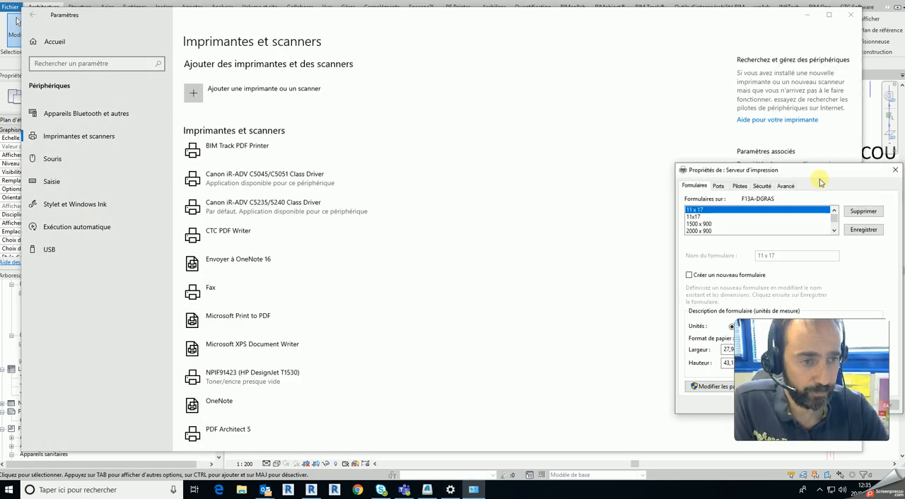
{"action": "left_click_drag", "start_coordinate": [826, 168], "coordinate": [518, 109]}
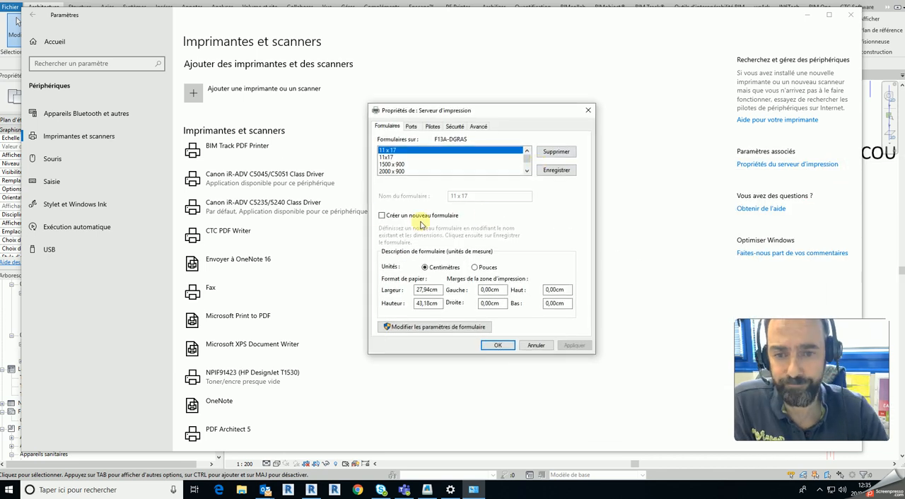
- Start a new print server form and name it A0
{"action": "left_click", "coordinate": [382, 215]}
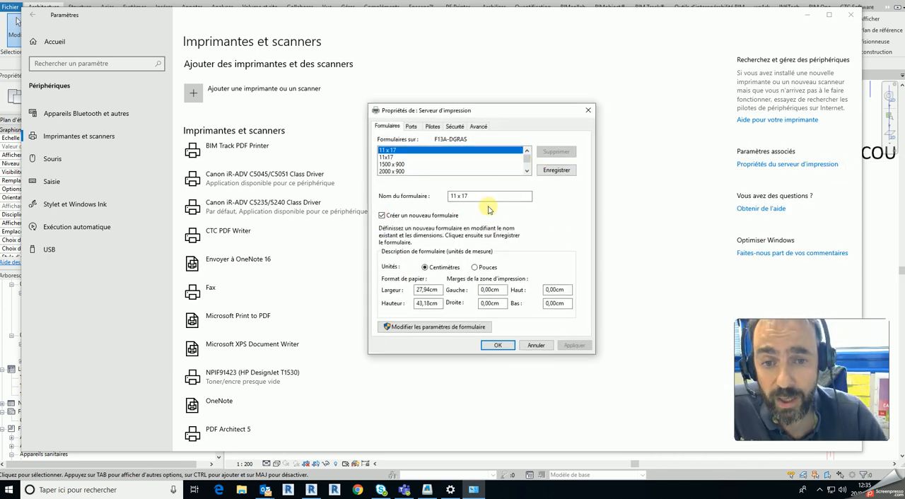
{"action": "left_click_drag", "start_coordinate": [495, 193], "coordinate": [414, 183]}
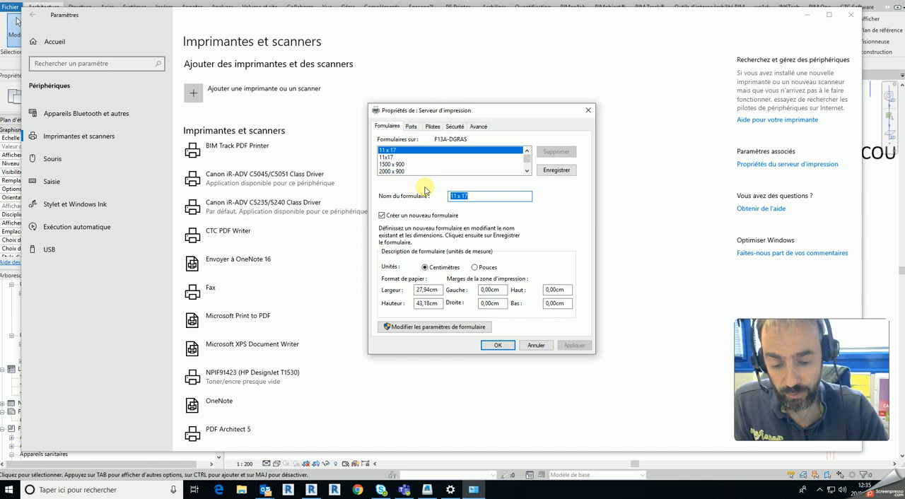
{"action": "type", "text": "A0"}
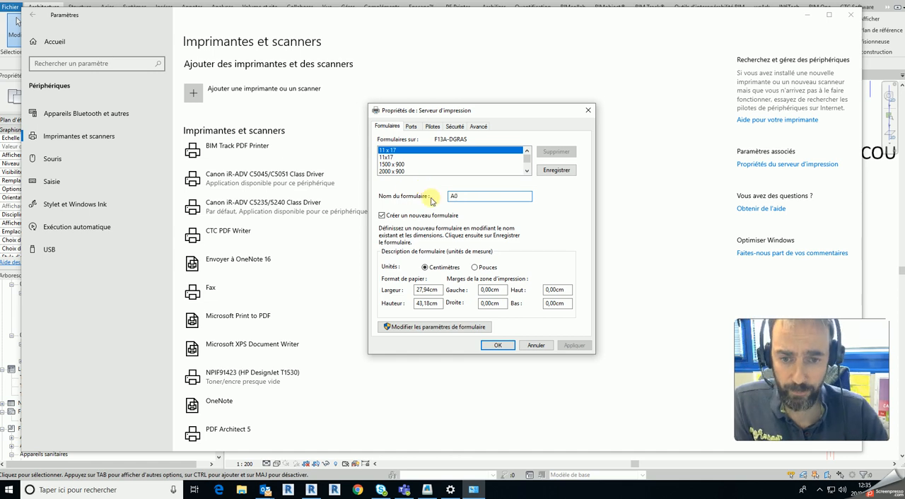
- Set the A0 form's paper width to 84,1 cm and height to 11,89 cm, accept the properties and close Paramètres
{"action": "left_click_drag", "start_coordinate": [439, 290], "coordinate": [398, 289]}
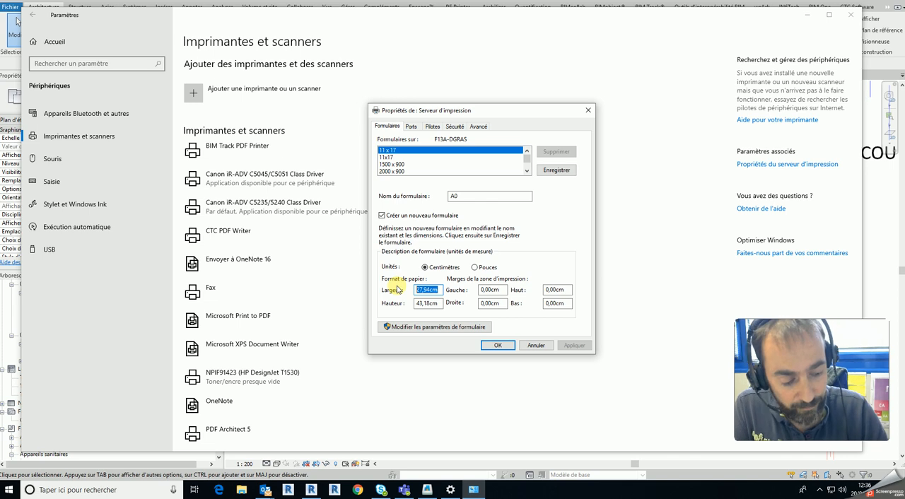
{"action": "type", "text": "84,1"}
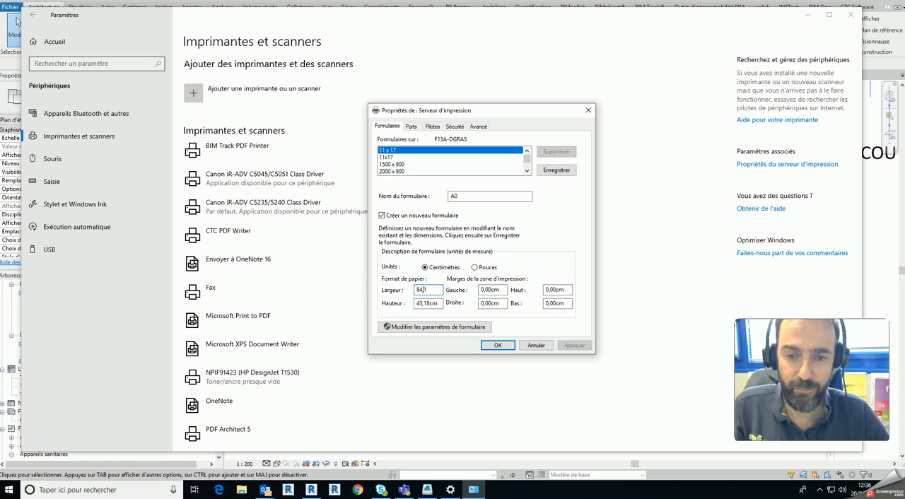
{"action": "left_click_drag", "start_coordinate": [441, 303], "coordinate": [386, 309]}
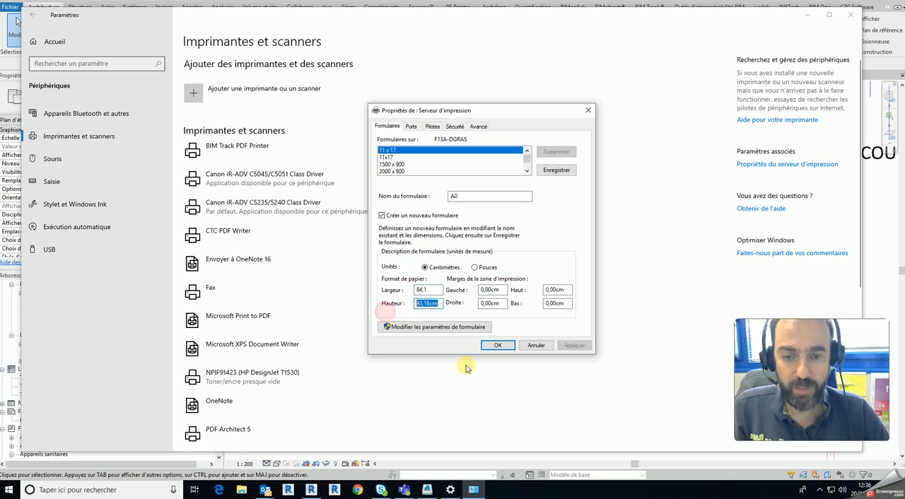
{"action": "type", "text": "11"}
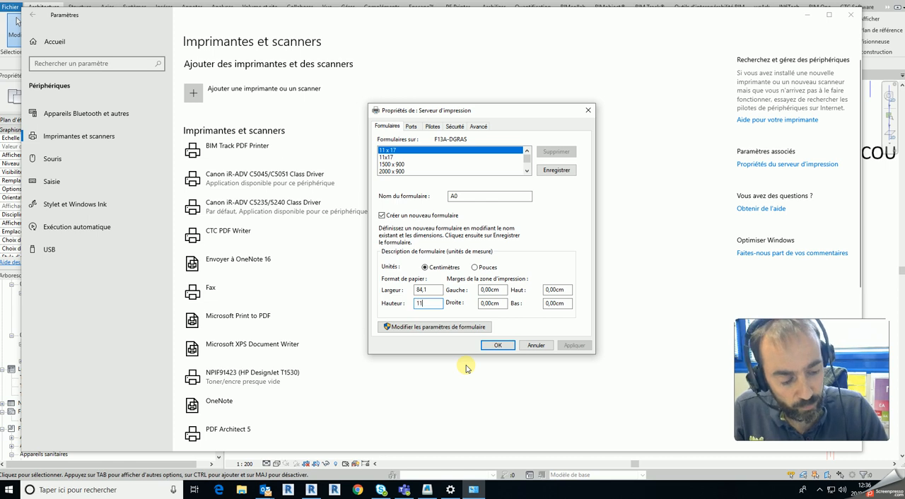
{"action": "type", "text": ",89"}
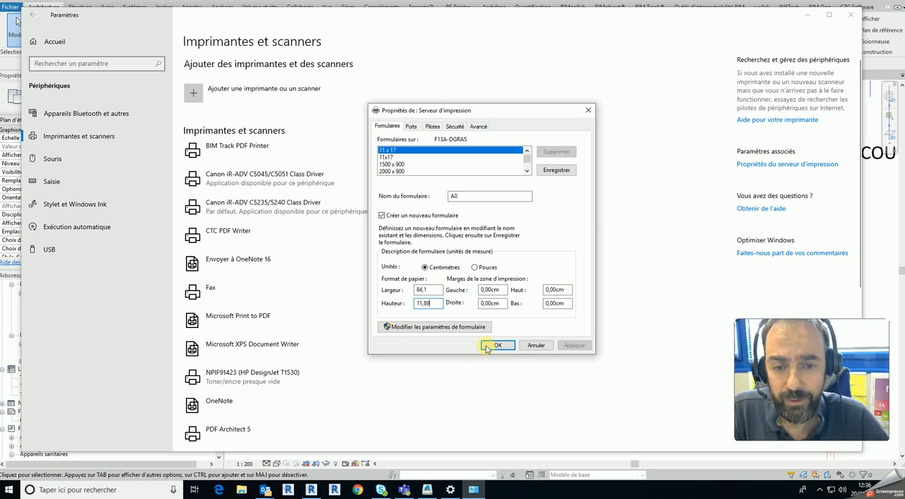
{"action": "left_click", "coordinate": [497, 345]}
{"action": "left_click", "coordinate": [853, 16]}
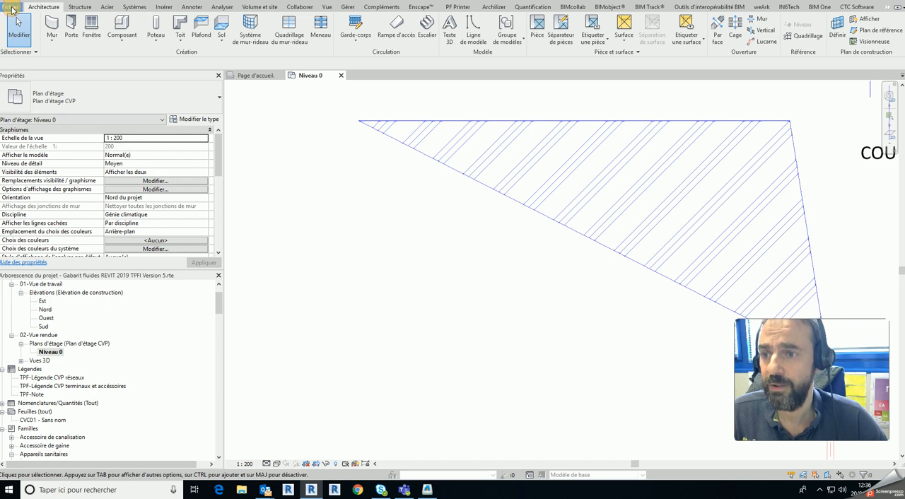
- Open Revit's Imprimer dialog, check the Canon iR-ADV C5235/5240 document properties and cancel them
{"action": "left_click", "coordinate": [12, 9]}
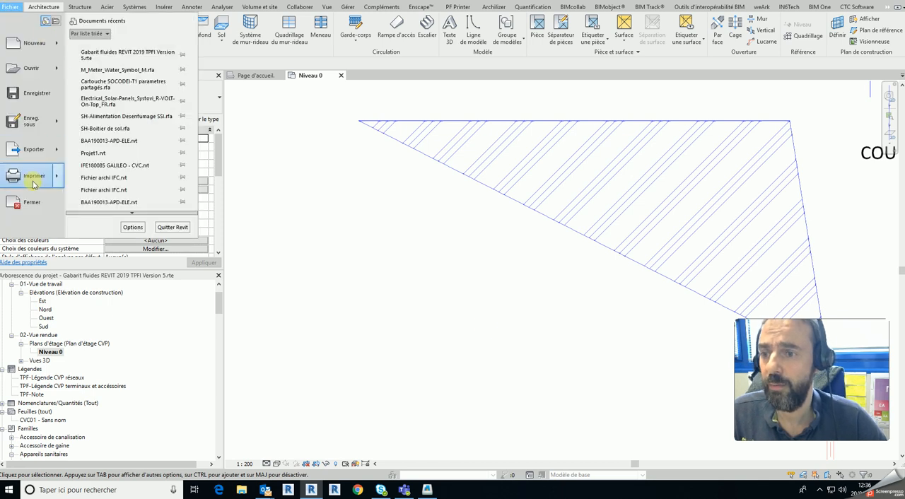
{"action": "mouse_move", "coordinate": [34, 183]}
{"action": "left_click", "coordinate": [123, 74]}
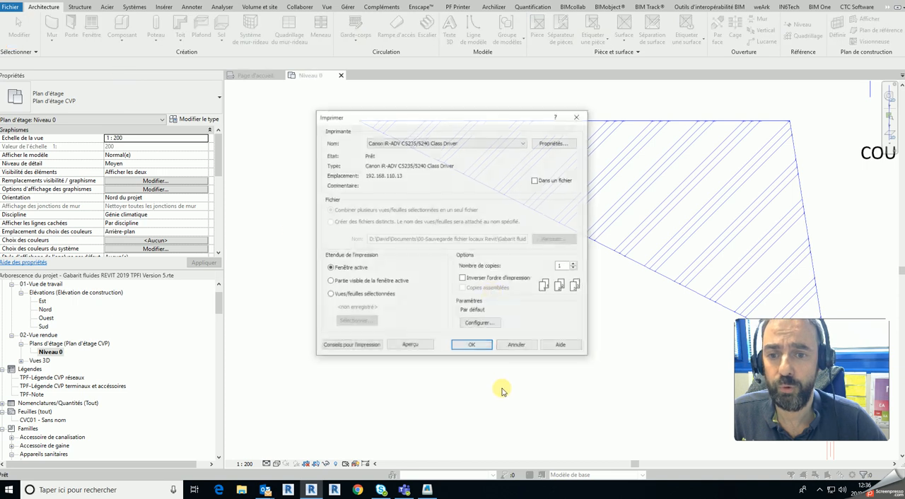
{"action": "left_click", "coordinate": [557, 143]}
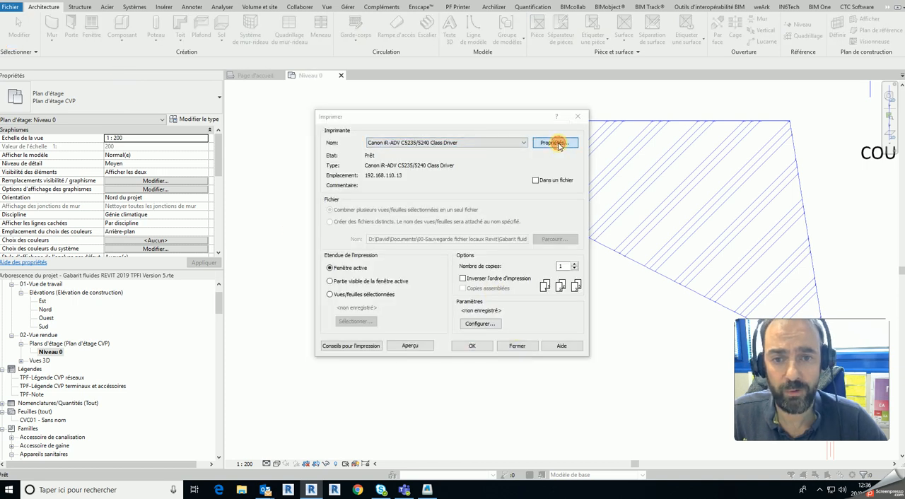
{"action": "left_click", "coordinate": [551, 331]}
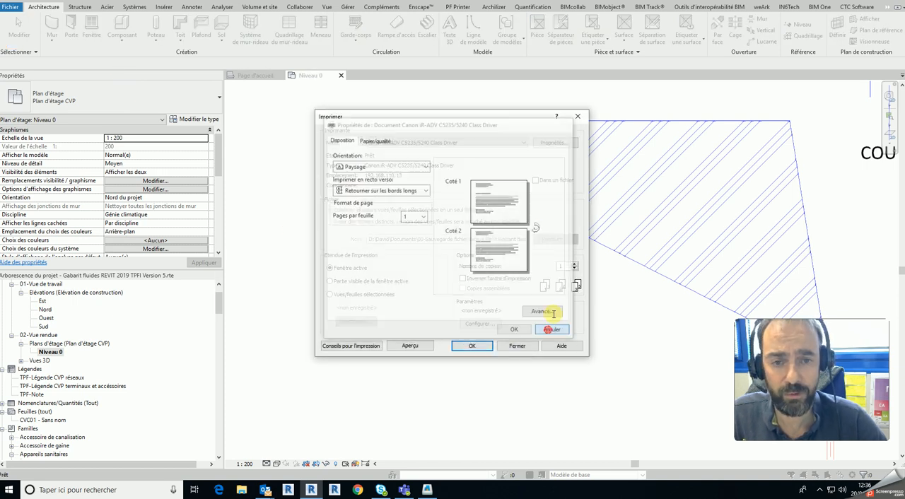
- Choose PDFCreator as the printer and display the paper format setting in its advanced options
{"action": "left_click", "coordinate": [523, 142]}
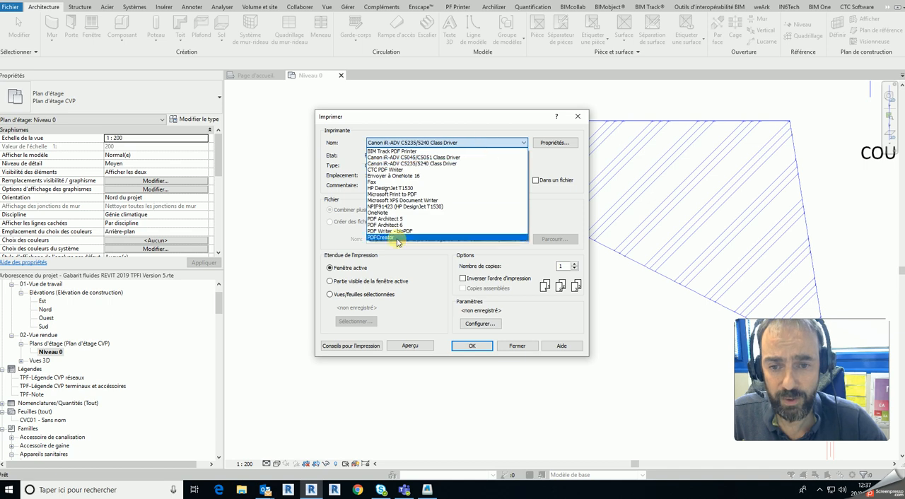
{"action": "left_click", "coordinate": [412, 239]}
{"action": "left_click", "coordinate": [565, 142]}
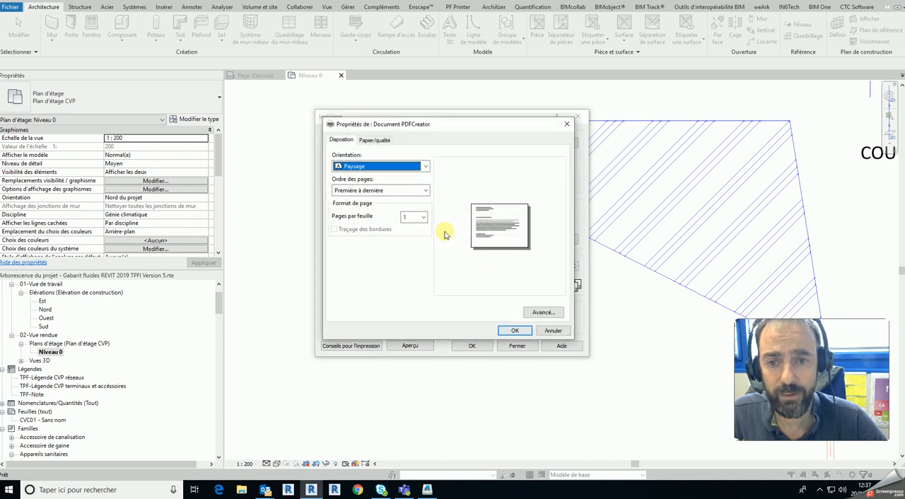
{"action": "left_click", "coordinate": [543, 312]}
{"action": "left_click", "coordinate": [499, 159]}
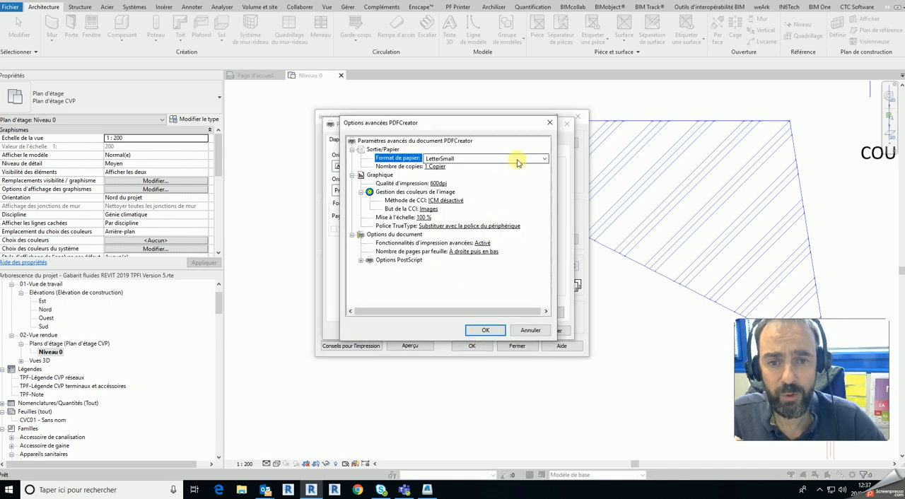
- Browse PDFCreator's paper formats, try A0, and close the options, properties and Imprimer dialog without saving
{"action": "left_click", "coordinate": [543, 159]}
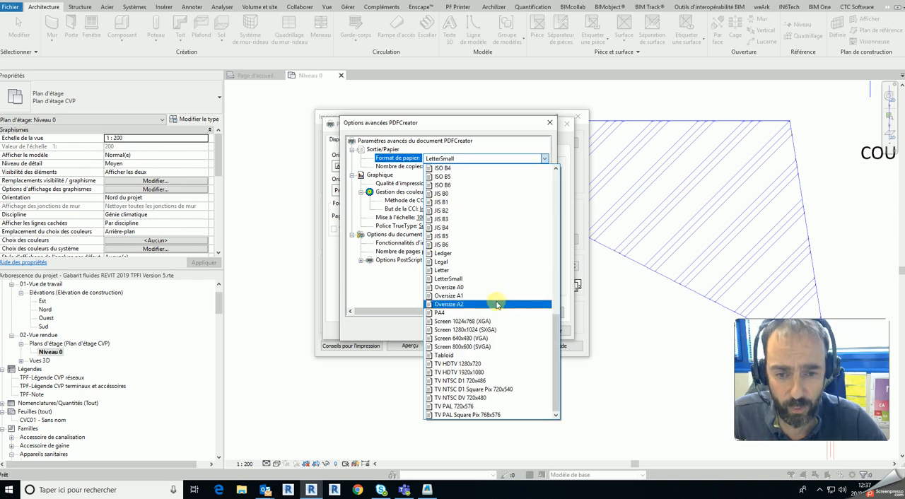
{"action": "scroll", "coordinate": [491, 405], "scroll_direction": "up", "scroll_amount": 7}
{"action": "scroll", "coordinate": [491, 404], "scroll_direction": "up", "scroll_amount": 7}
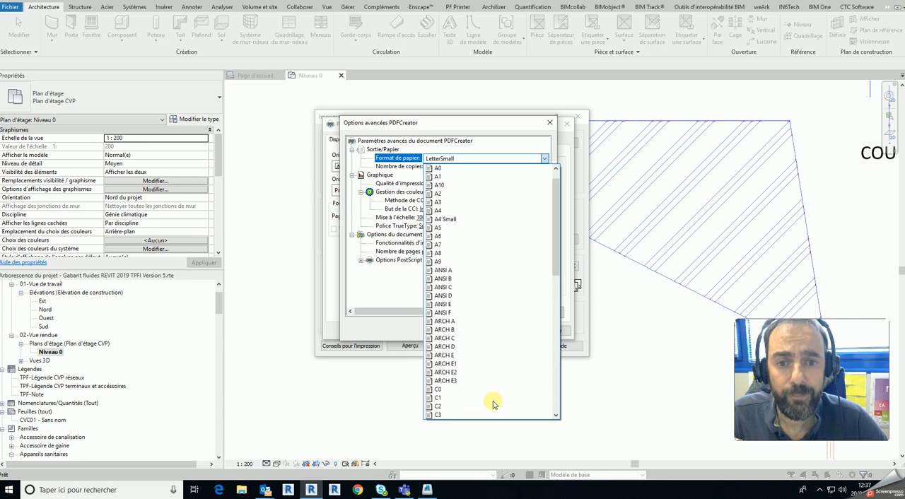
{"action": "left_click", "coordinate": [456, 194]}
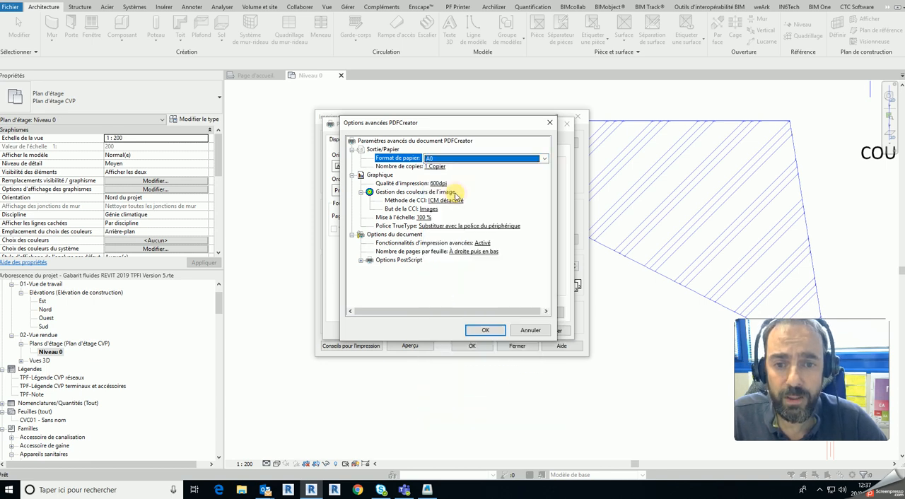
{"action": "left_click", "coordinate": [535, 330]}
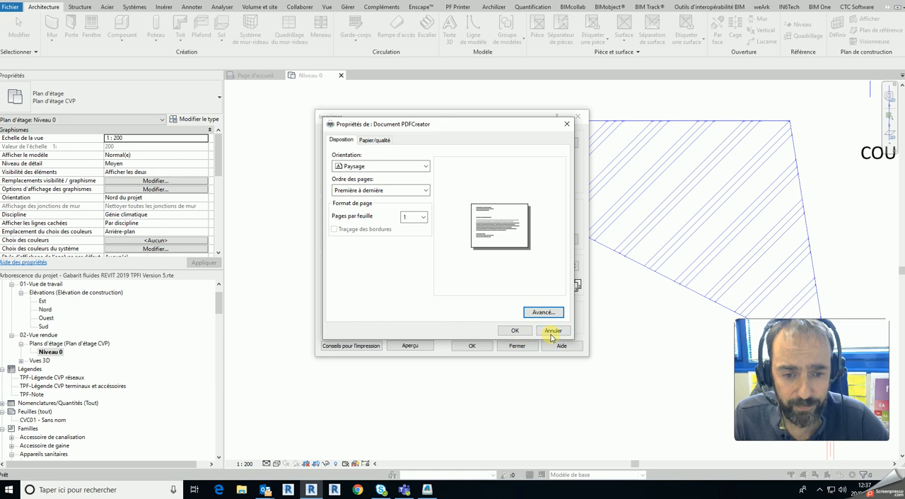
{"action": "left_click", "coordinate": [566, 124]}
{"action": "left_click", "coordinate": [577, 116]}
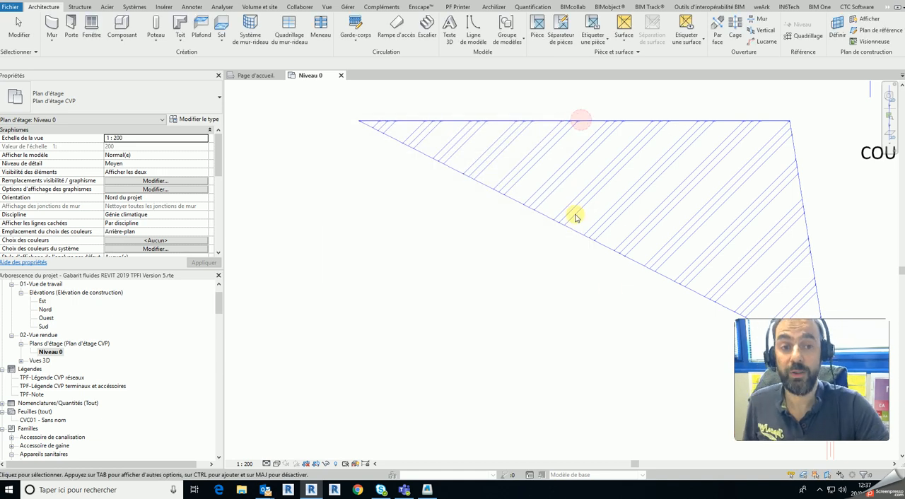